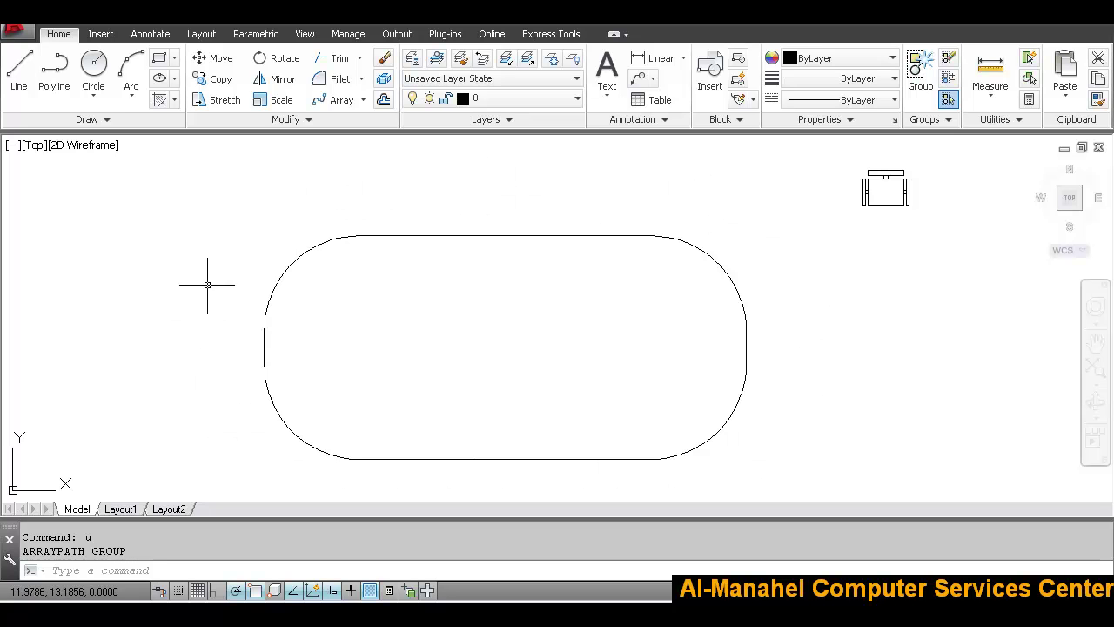
Step: Offset the rounded table outline outward by a distance of 1
middle_click_drag(615, 343, 639, 336)
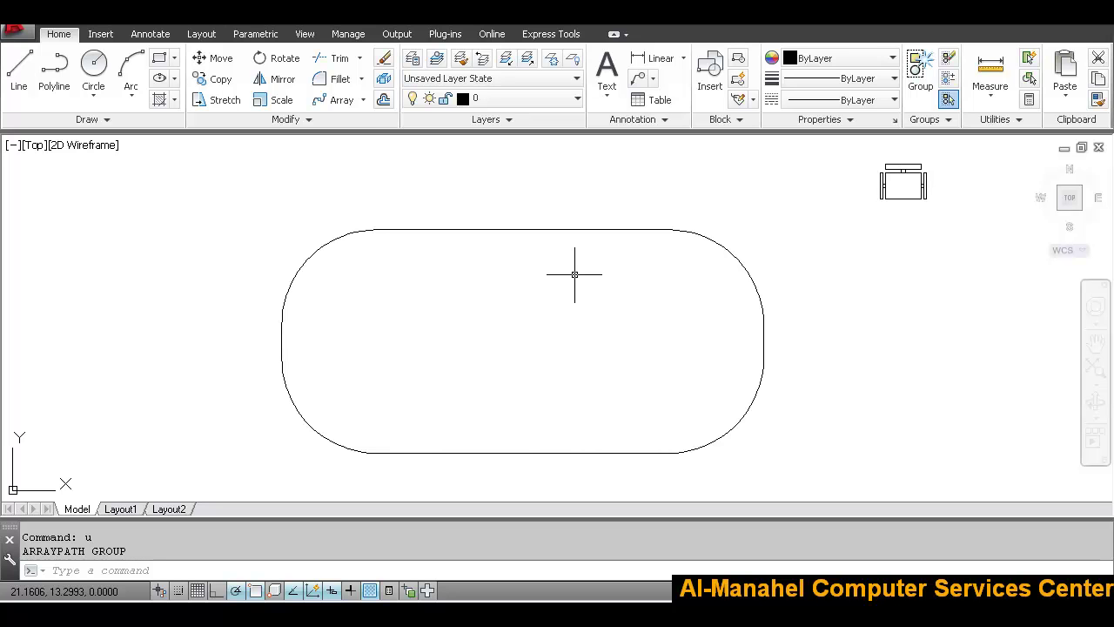
left_click(384, 100)
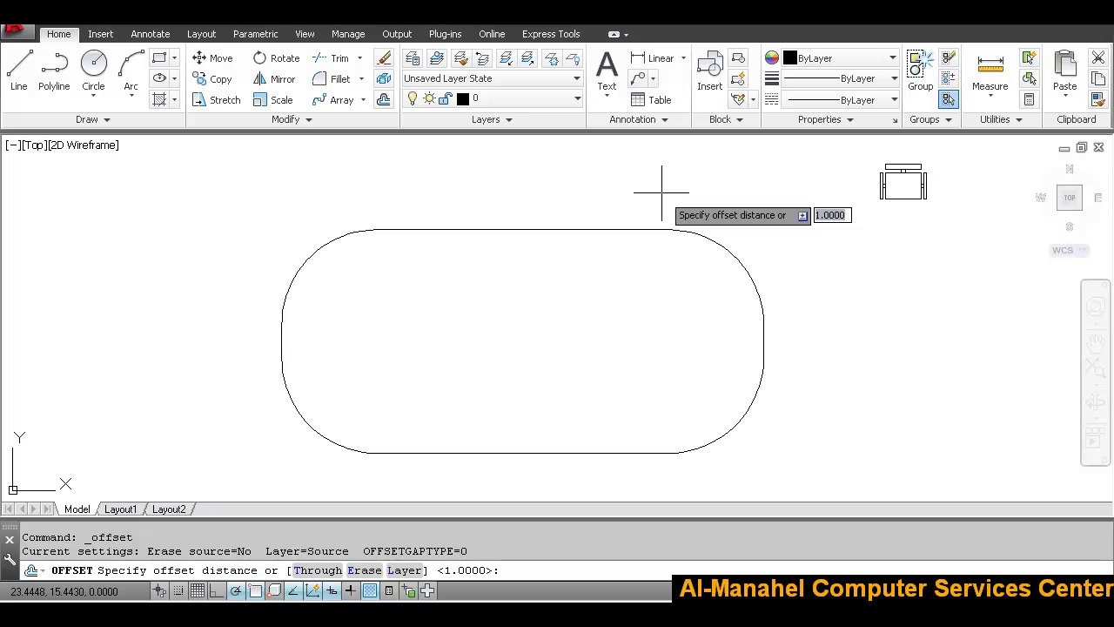
key("Return")
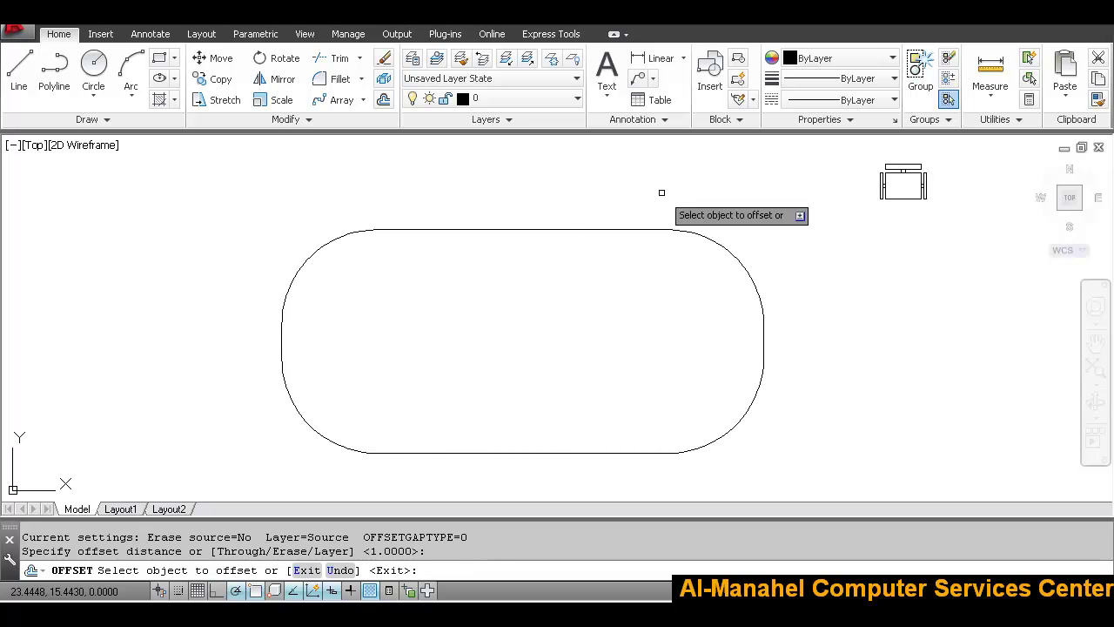
left_click(566, 228)
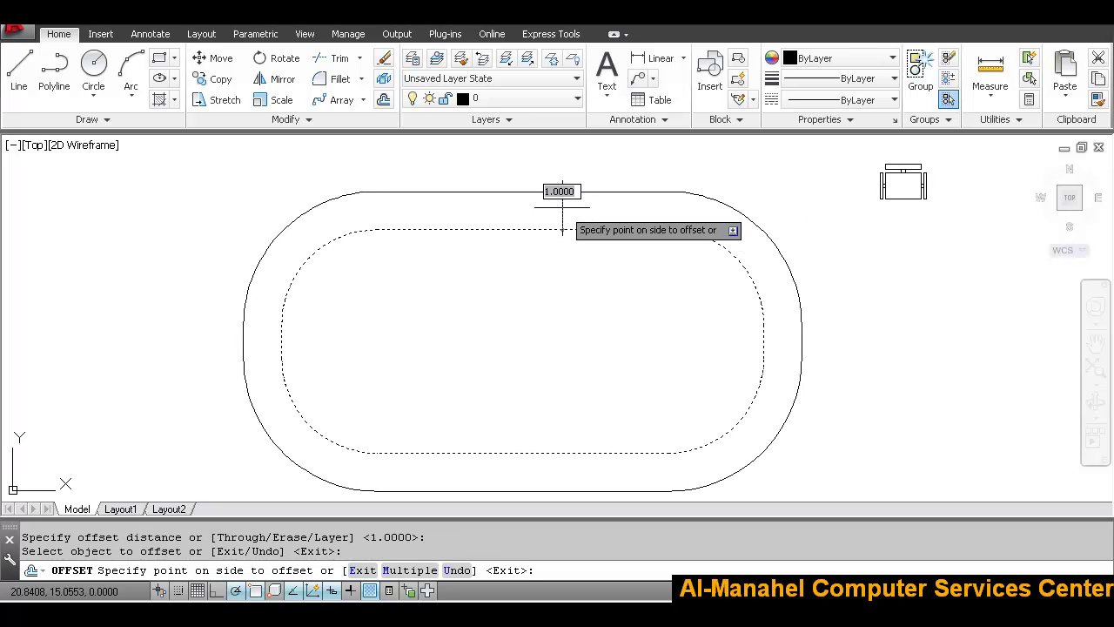
left_click(564, 198)
key("Return")
Step: Create a path array of the whole chair, using the outer offset outline as the path curve
middle_click_drag(653, 269, 654, 260)
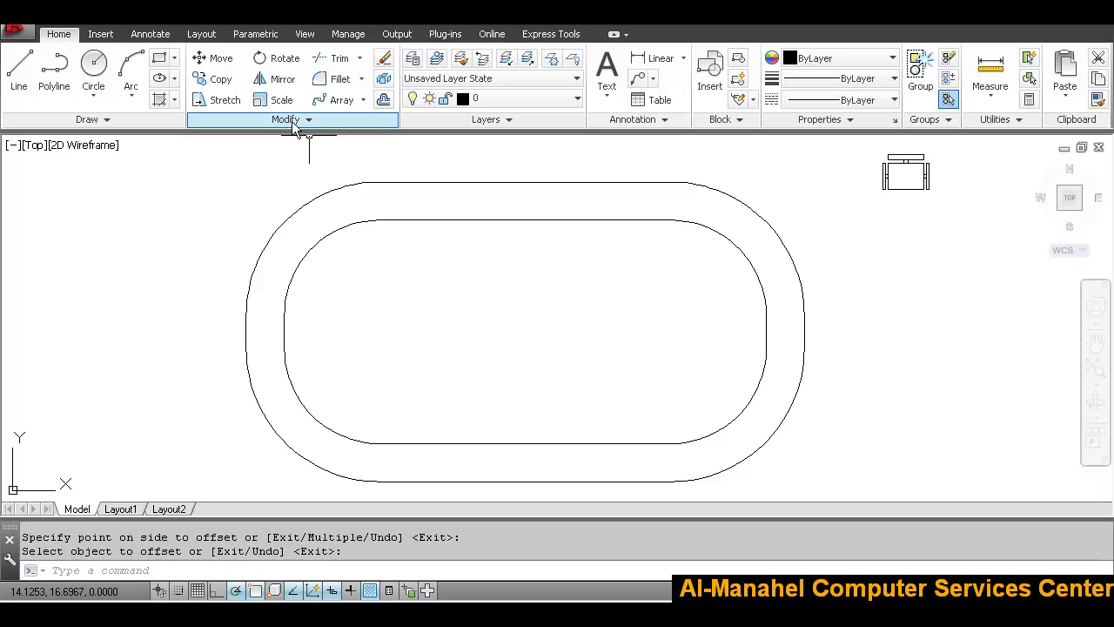
left_click(363, 99)
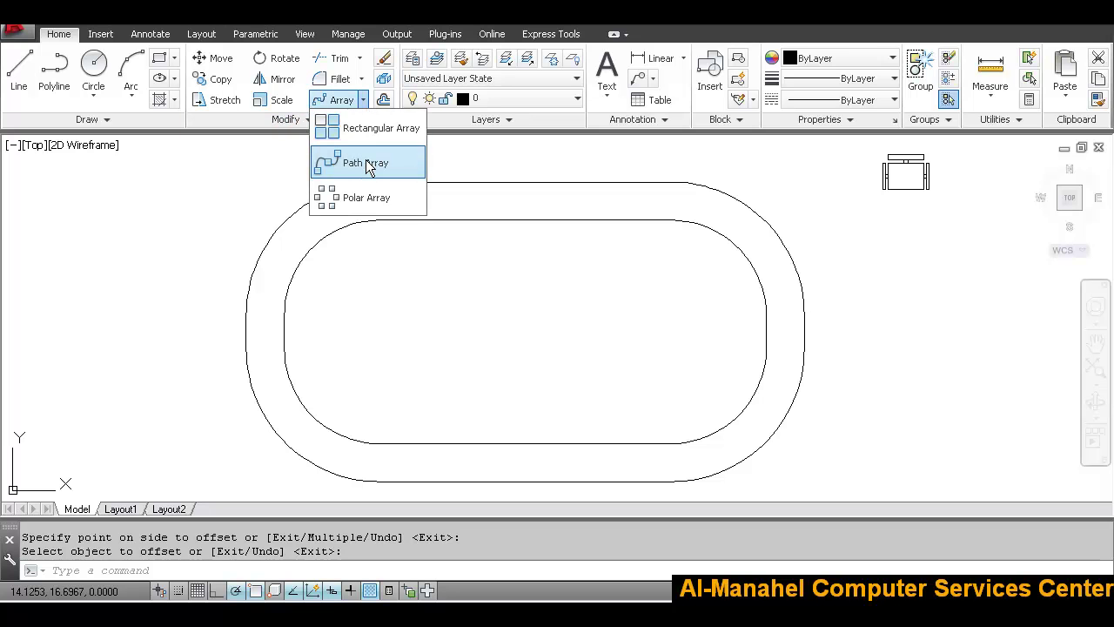
left_click(366, 165)
mouse_move(879, 255)
middle_mouse_down()
mouse_move(883, 271)
mouse_move(877, 253)
middle_mouse_up()
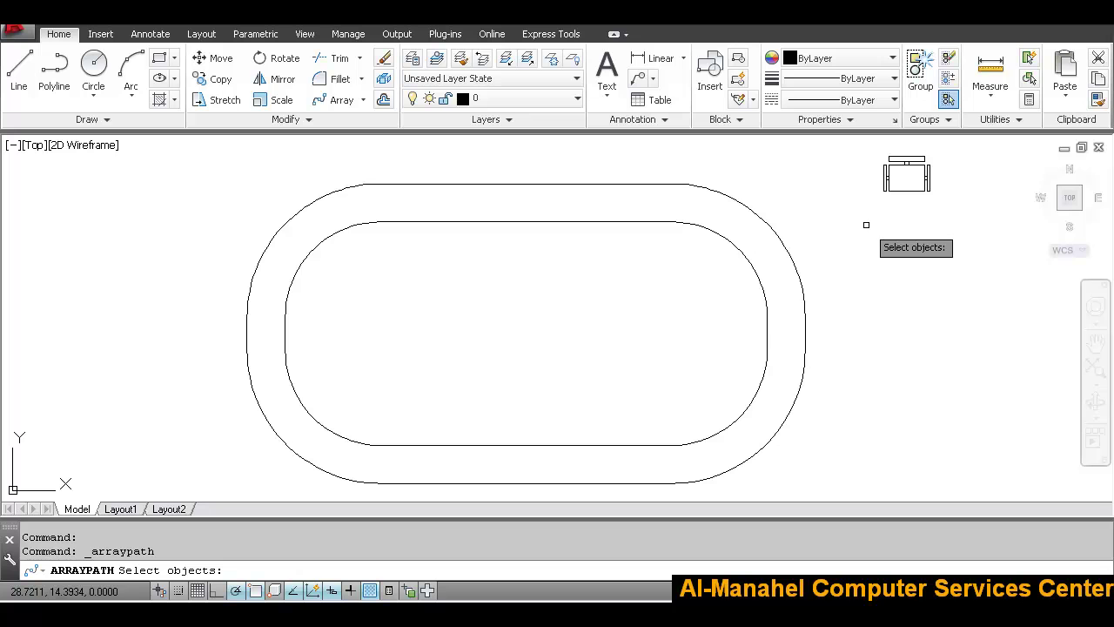
left_click(875, 148)
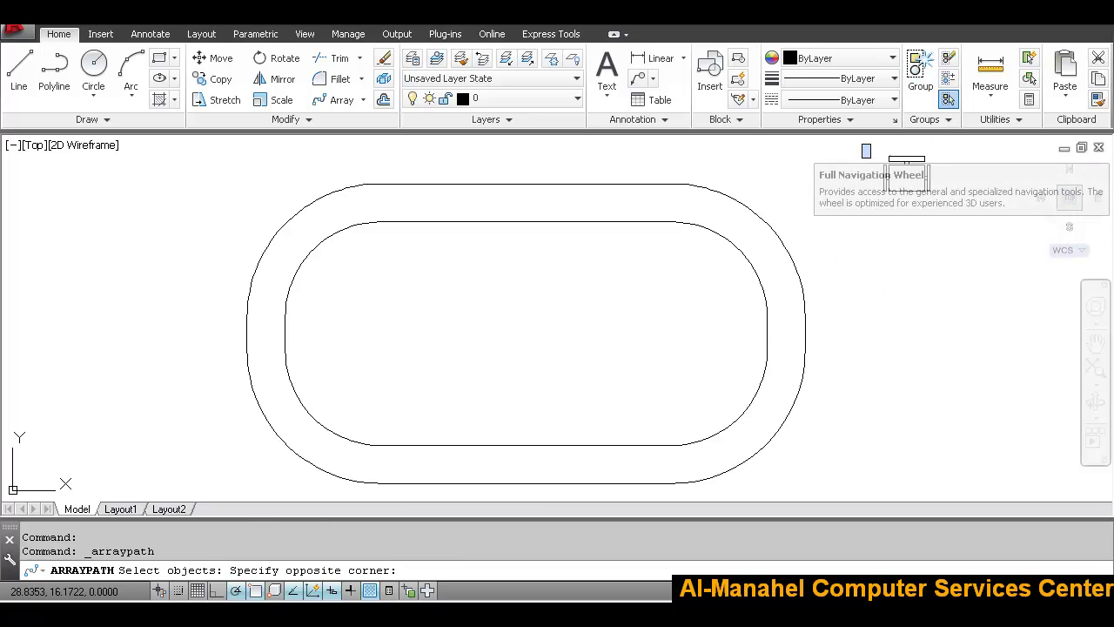
left_click(950, 210)
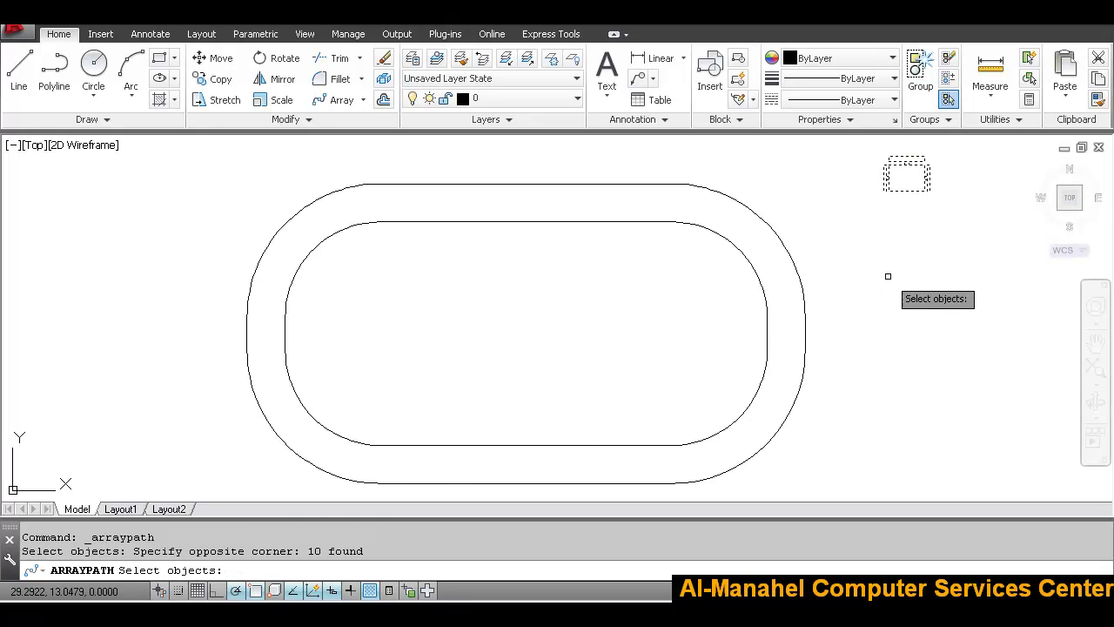
key("Return")
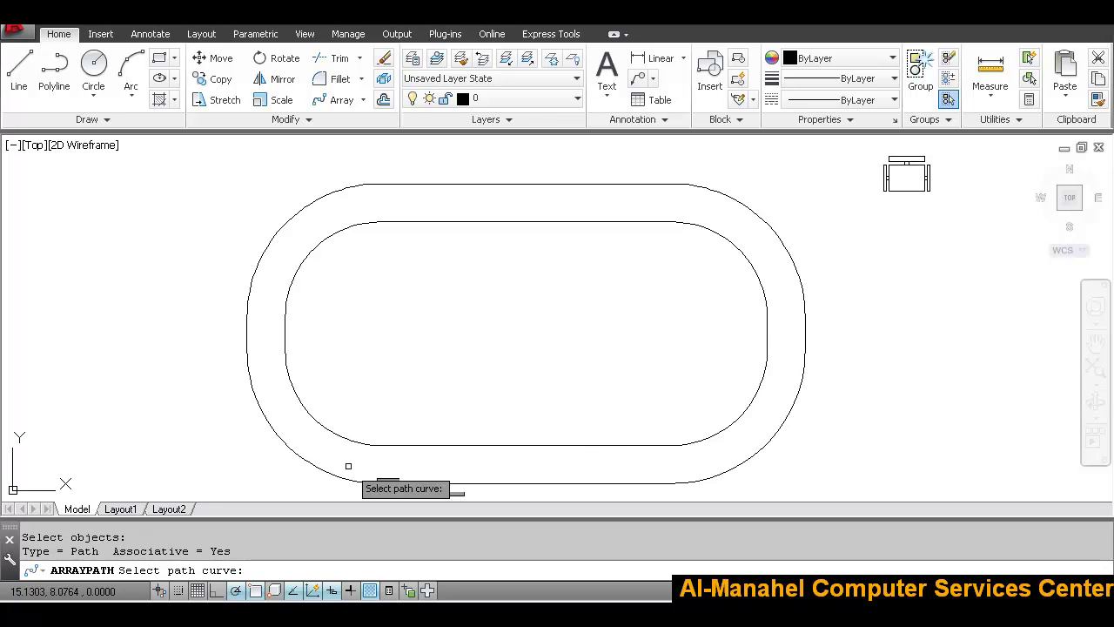
left_click(554, 183)
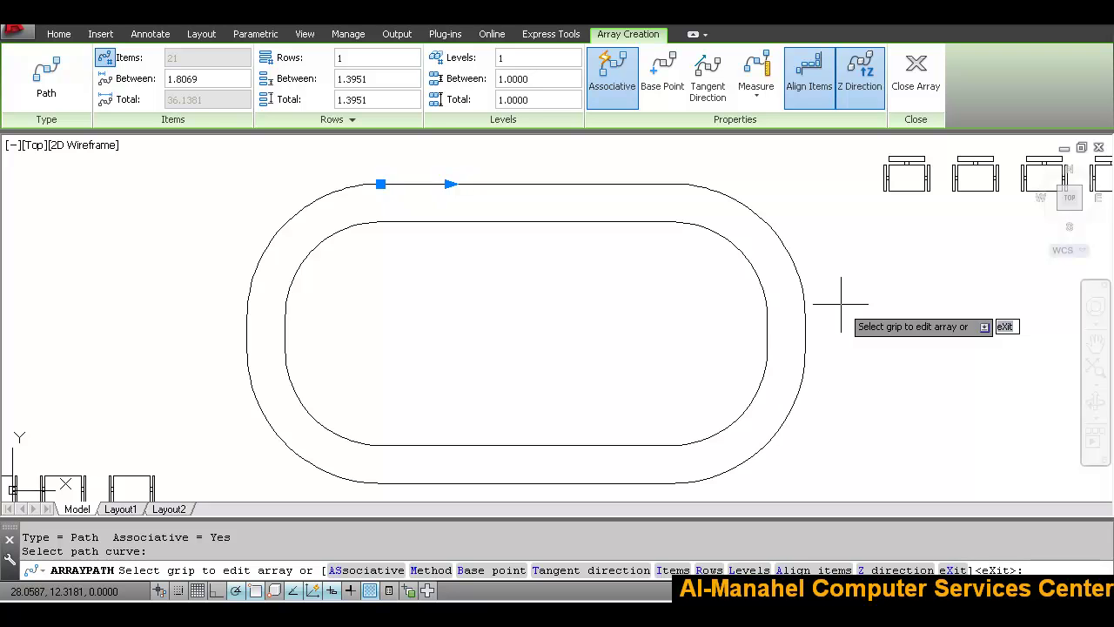
scroll(841, 304, "down", 4)
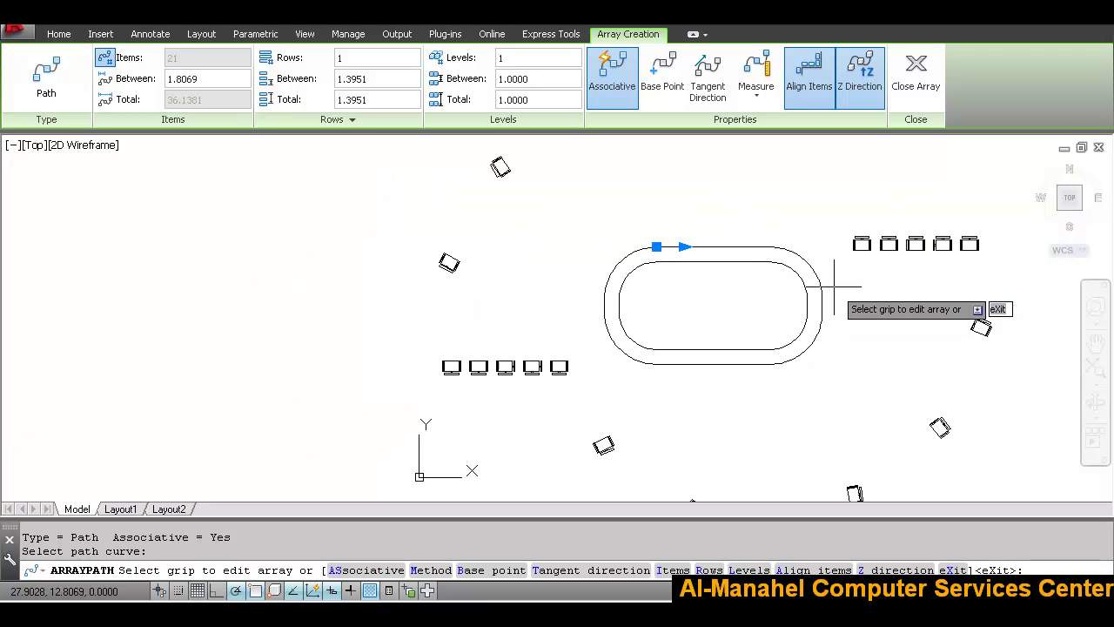
middle_click_drag(819, 320, 720, 292)
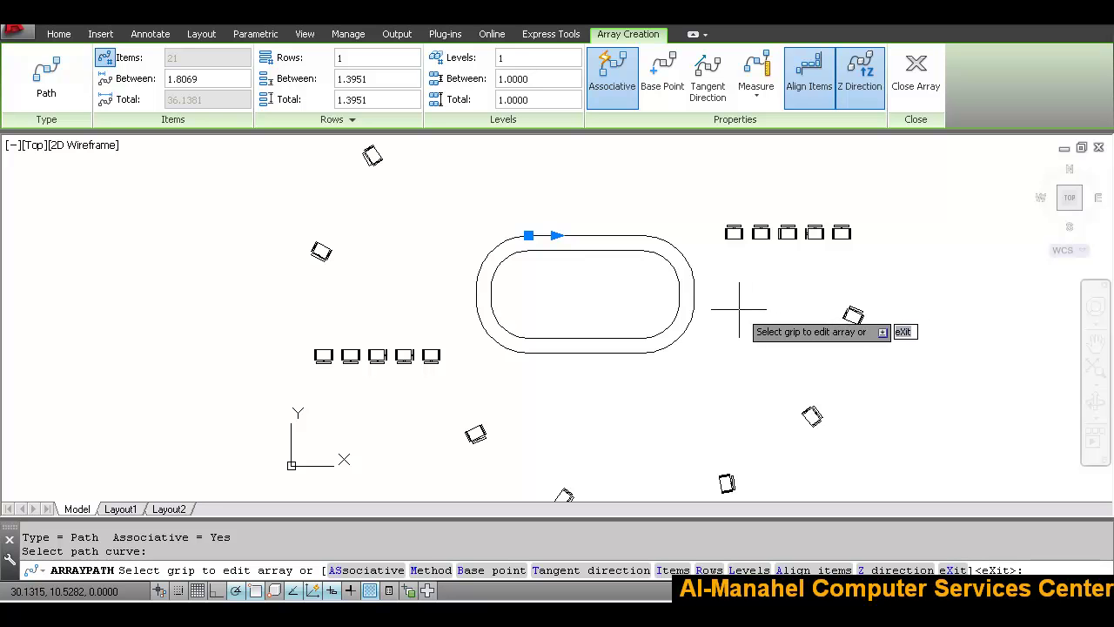
scroll(737, 308, "up", 2)
middle_click_drag(697, 308, 726, 356)
scroll(727, 359, "up", 2)
scroll(727, 359, "down", 2)
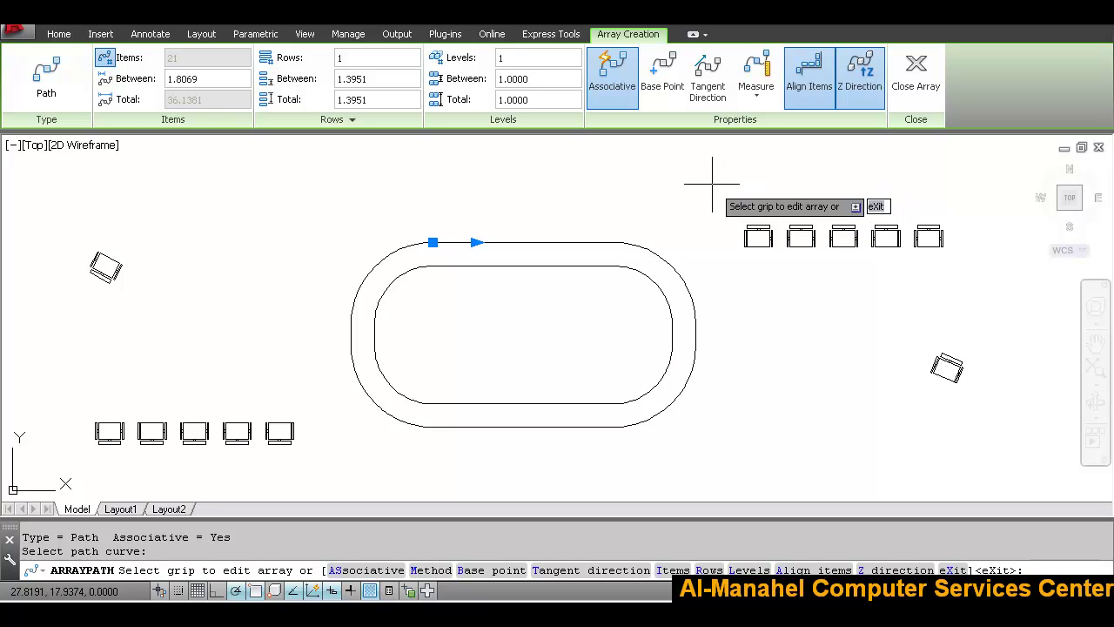
Step: Set the array's base point to the centre of the first chair's seat
left_click(664, 100)
scroll(754, 257, "up", 6)
middle_click_drag(753, 258, 742, 369)
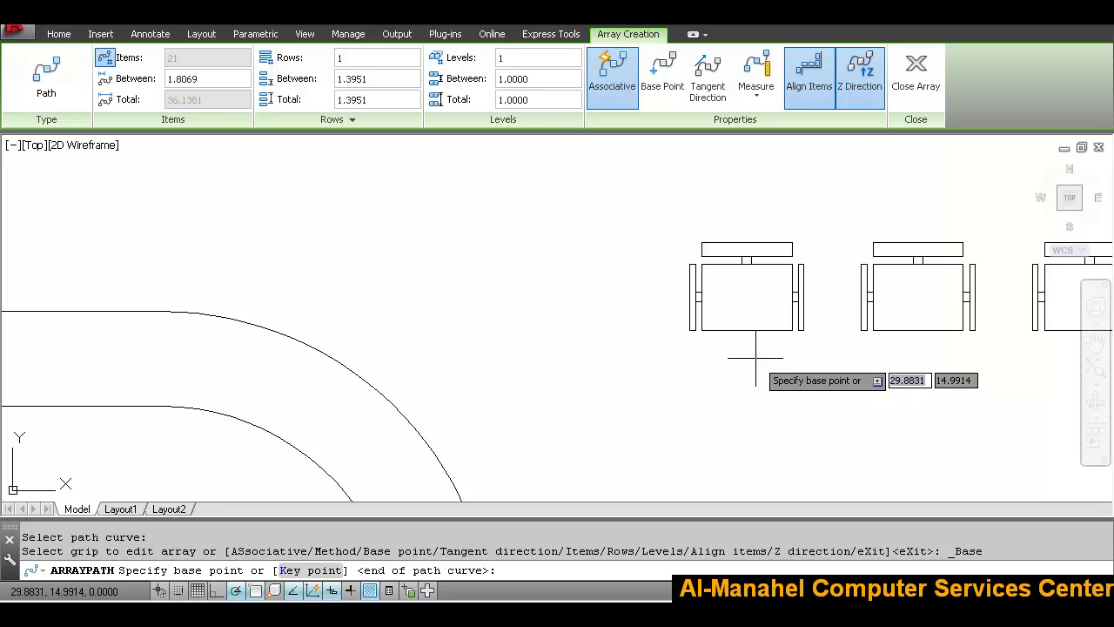
left_click(747, 297)
scroll(609, 303, "down", 5)
middle_click_drag(677, 298, 851, 204)
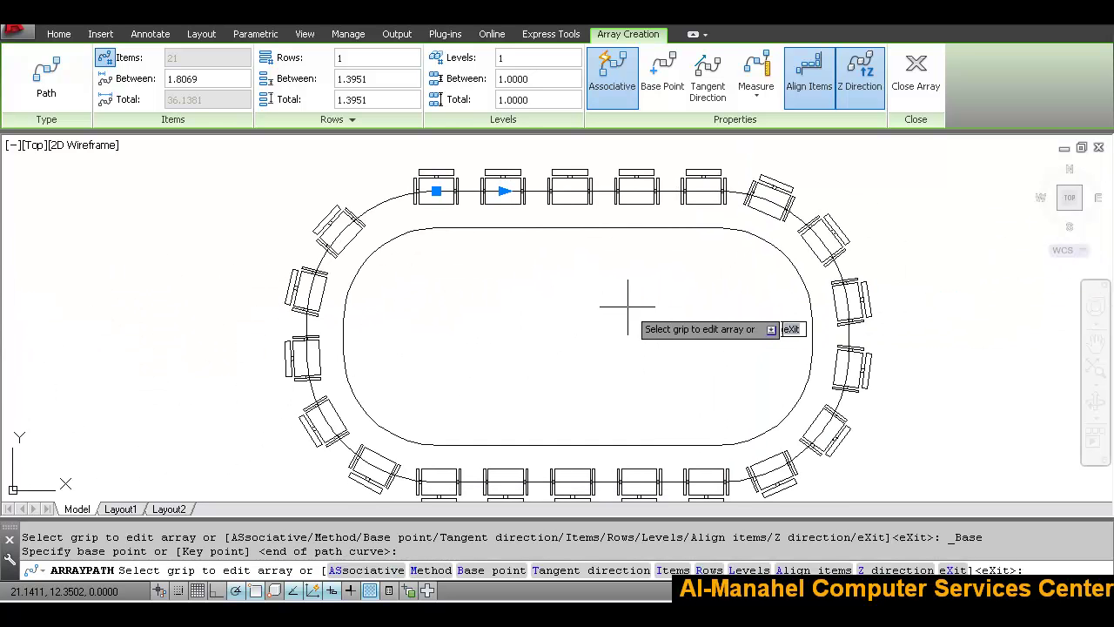
middle_click_drag(620, 334, 600, 313)
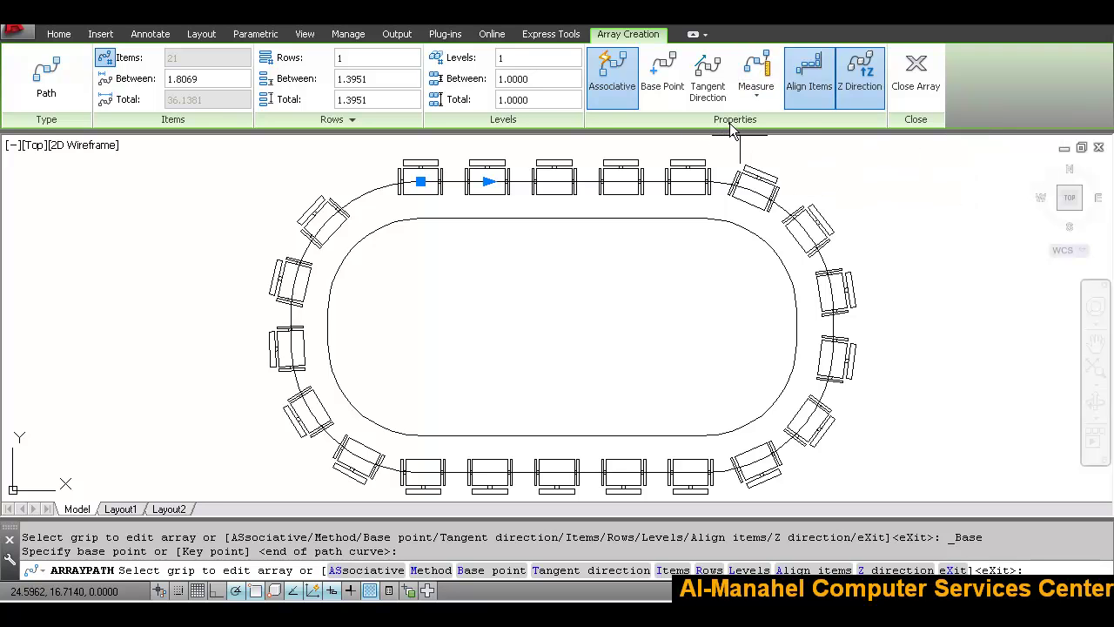
Step: Switch the path array to the Divide method and set its item count to 20
left_click(761, 96)
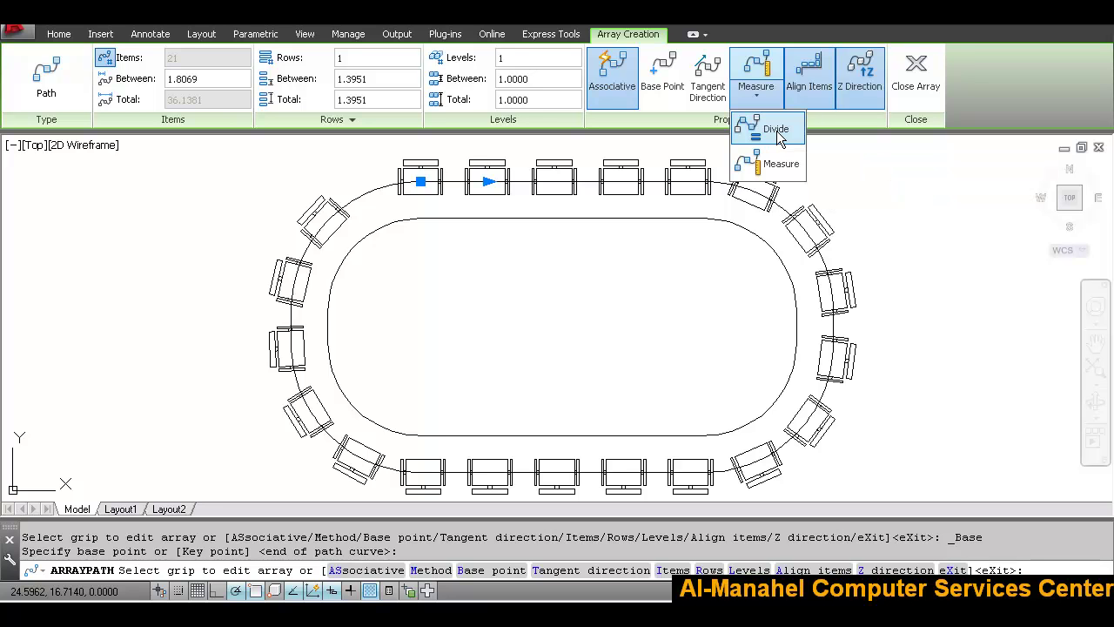
left_click(775, 131)
middle_click_drag(894, 280, 860, 266)
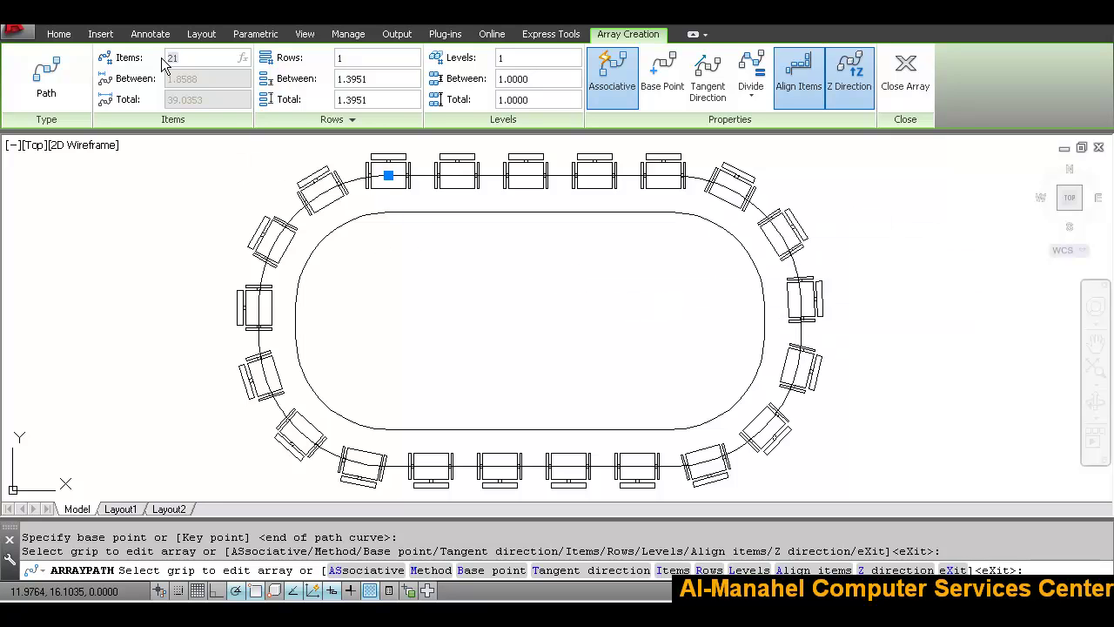
type("20")
key("Return")
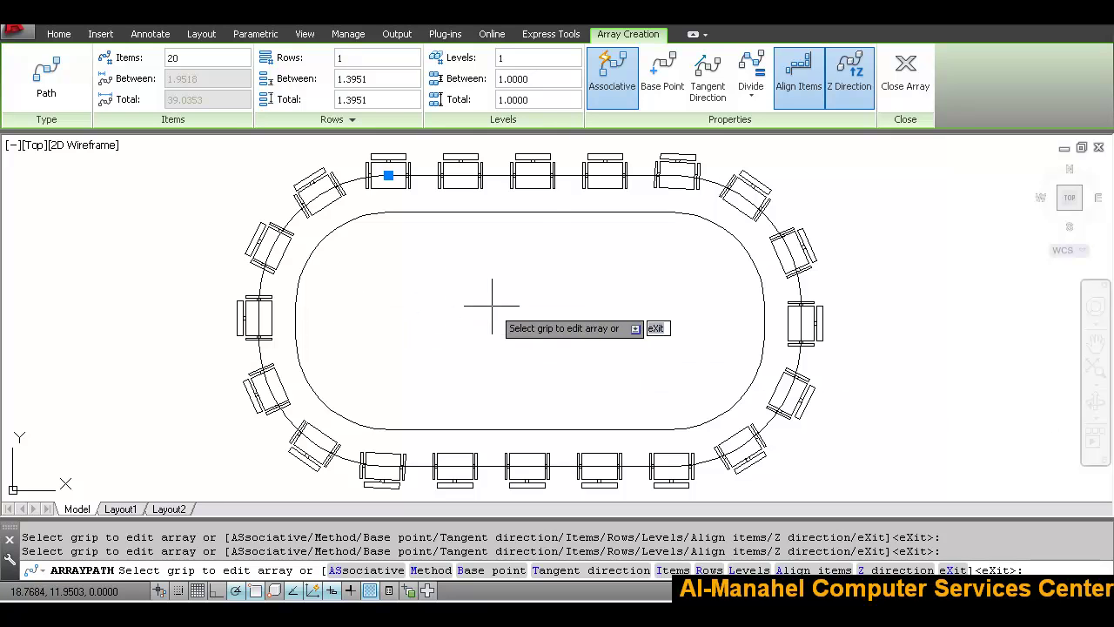
scroll(491, 306, "down", 2)
scroll(492, 306, "up", 2)
scroll(493, 305, "down", 2)
scroll(492, 306, "up", 2)
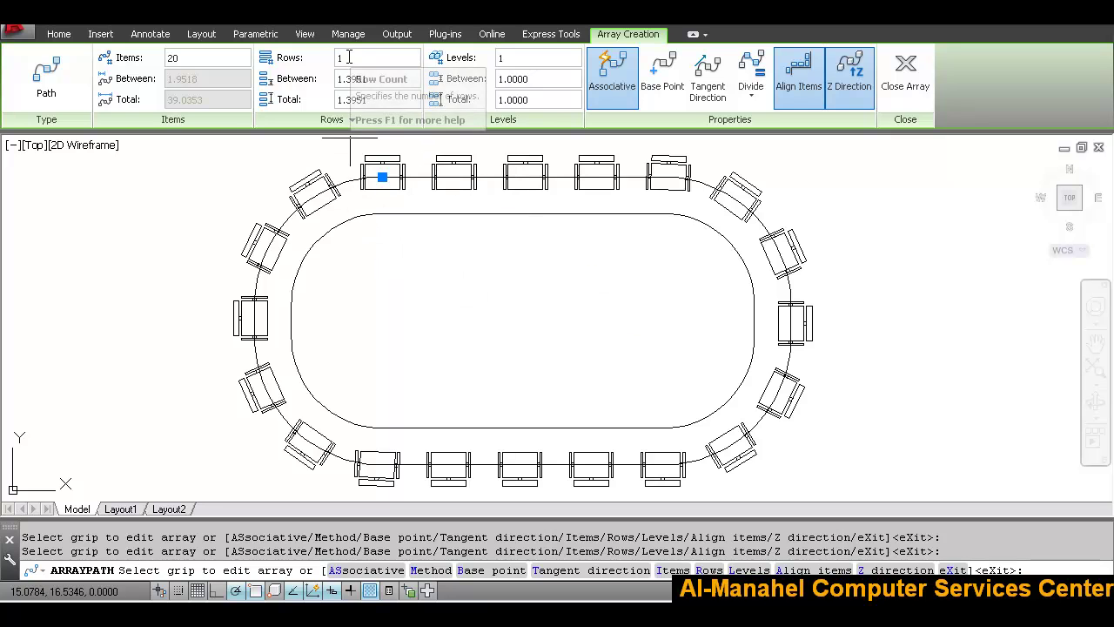
Step: Give the chair array 2 rows with a row spacing of 1.25 and finish the array
left_click_drag(350, 61, 339, 70)
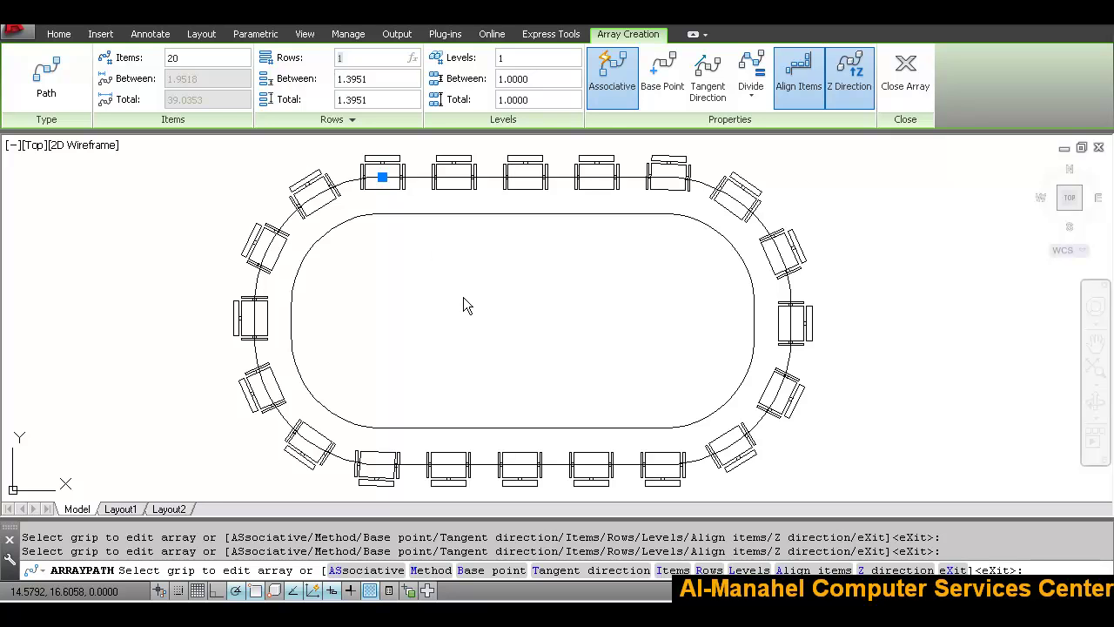
type("2")
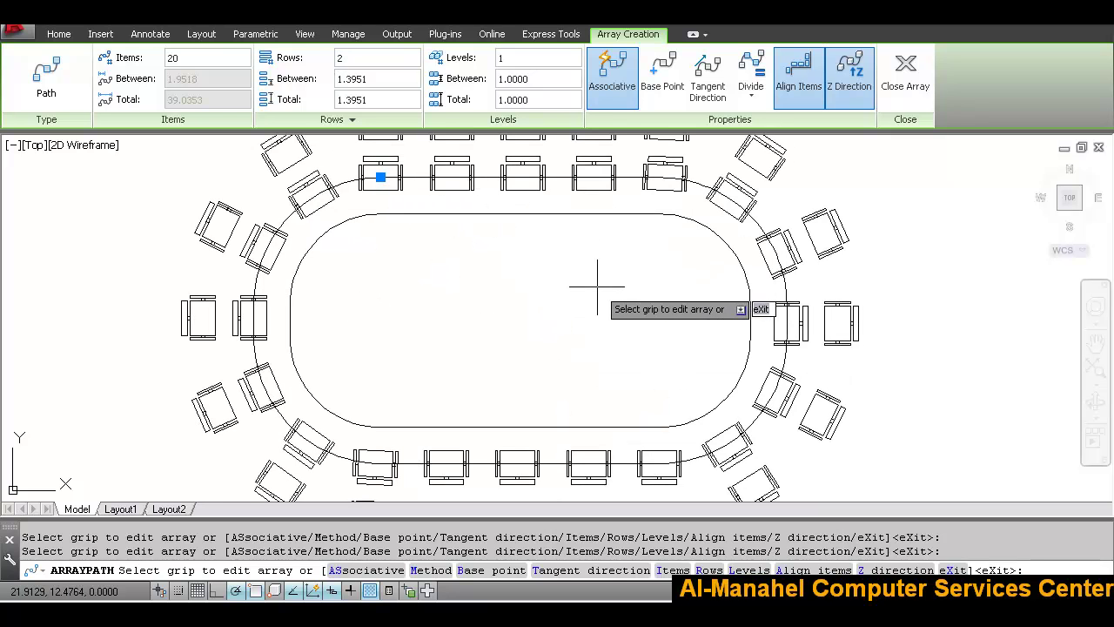
middle_click_drag(485, 281, 502, 353)
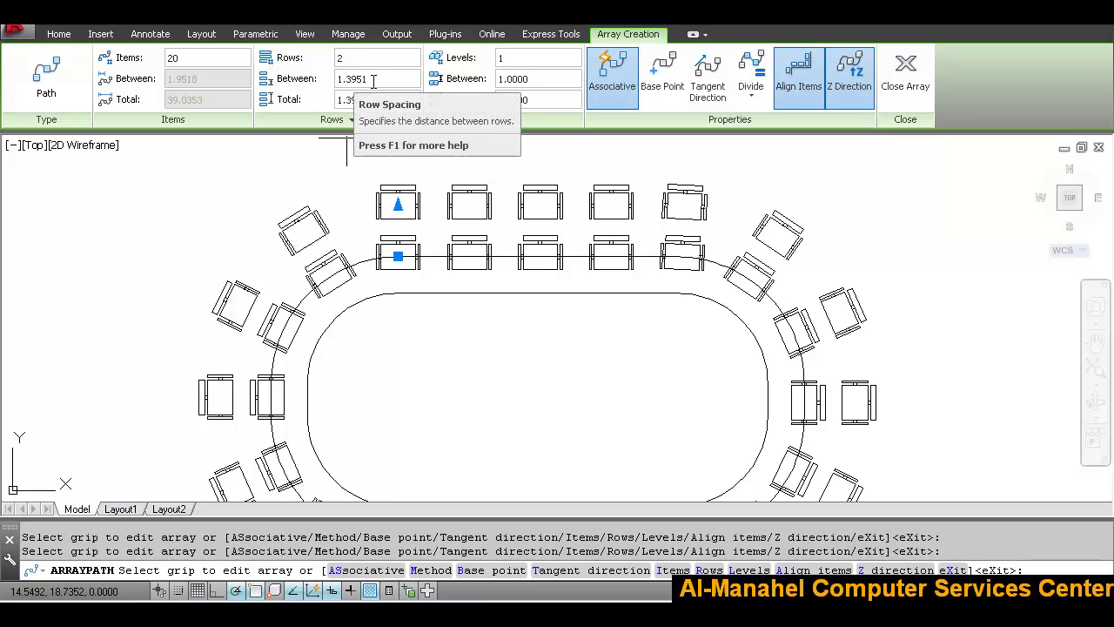
left_click_drag(373, 80, 323, 85)
type("1.25")
key("Return")
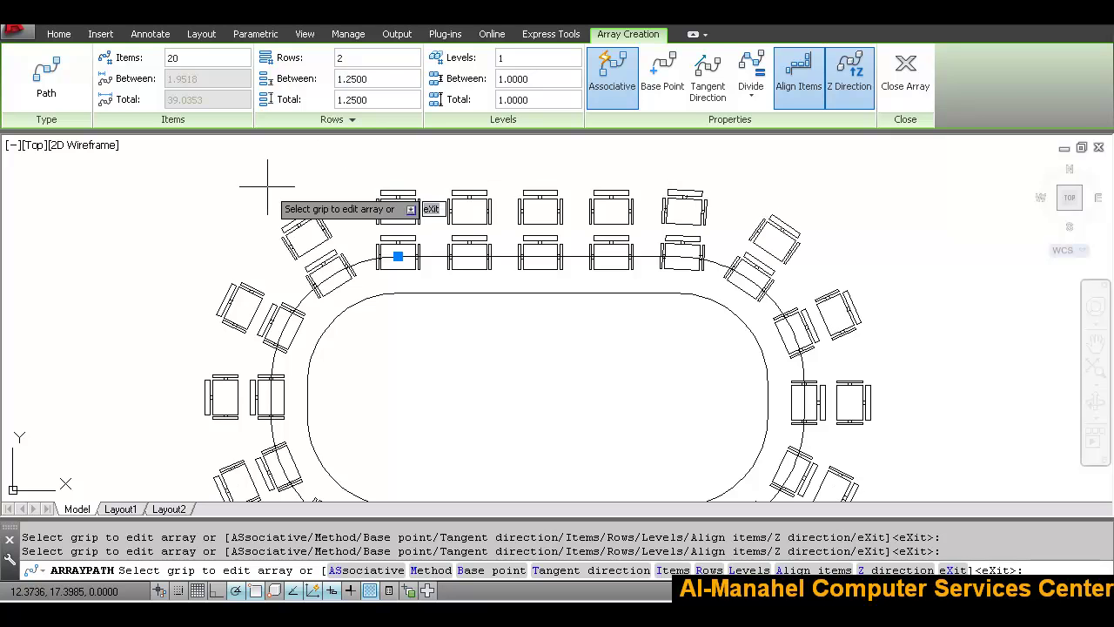
middle_click_drag(642, 369, 621, 323)
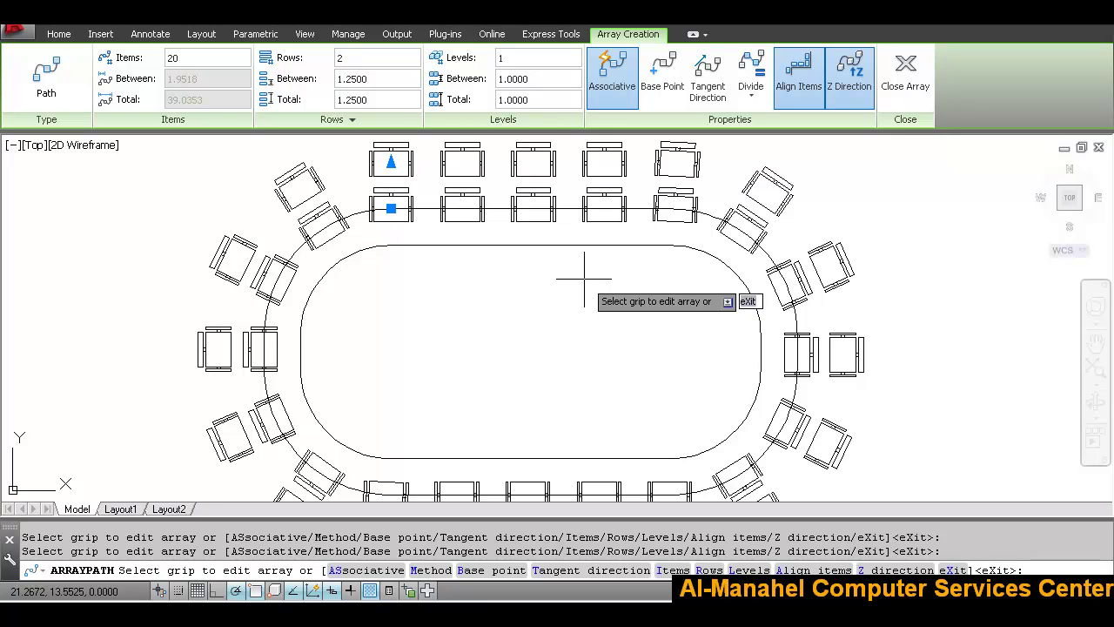
left_click(913, 100)
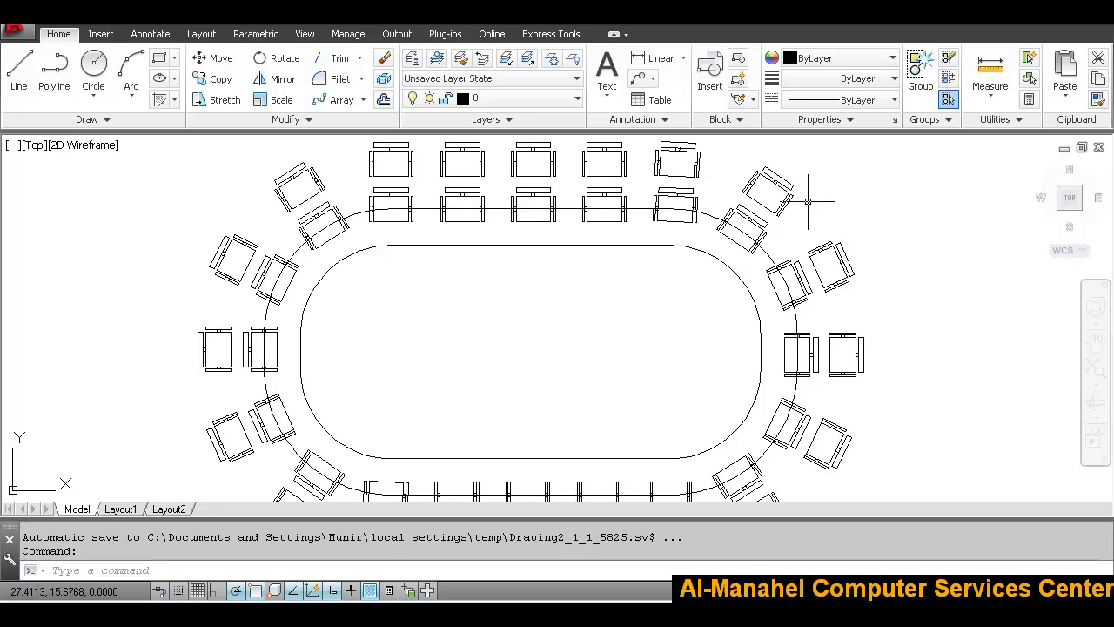
Step: Select the finished chair array to view its editing options, and close the array editor without changes
mouse_move(879, 287)
middle_mouse_down()
mouse_move(877, 256)
mouse_move(870, 286)
middle_mouse_up()
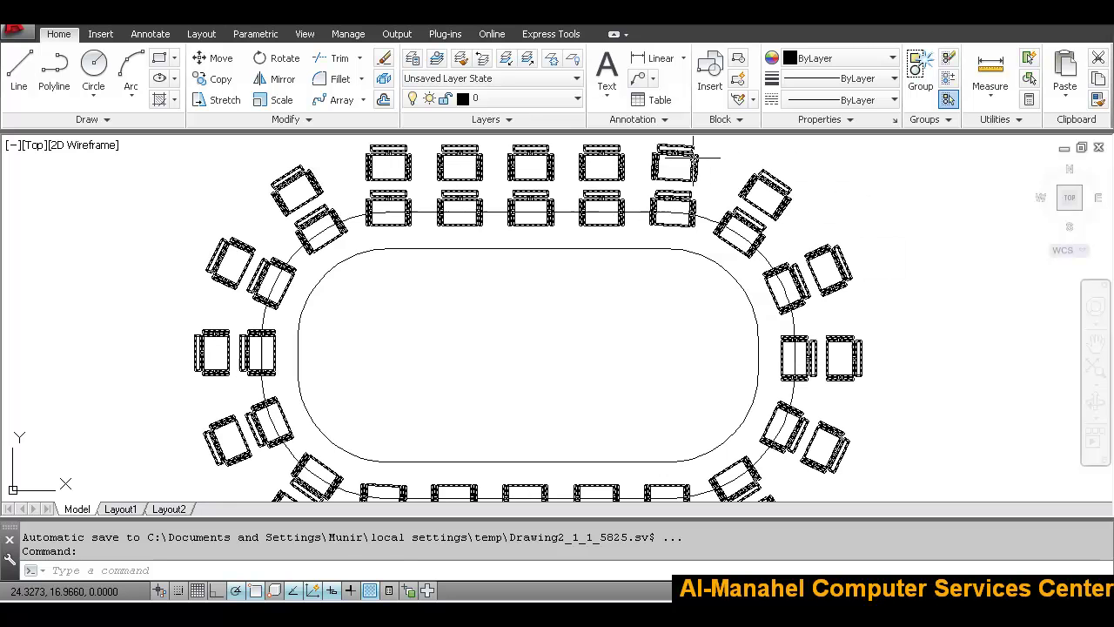
left_click(689, 154)
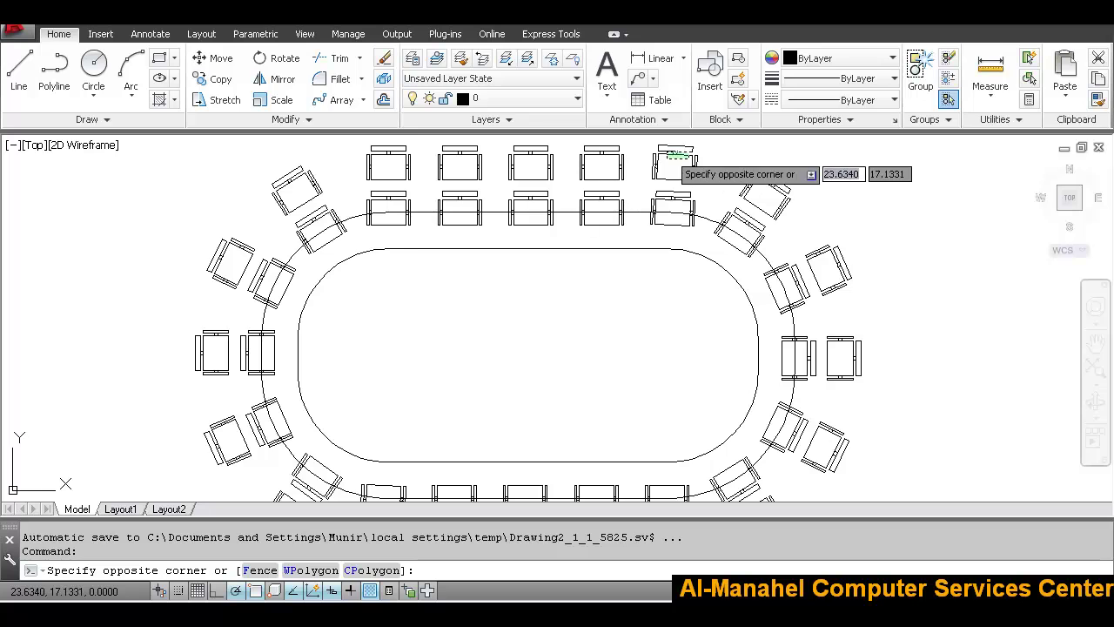
left_click(668, 158)
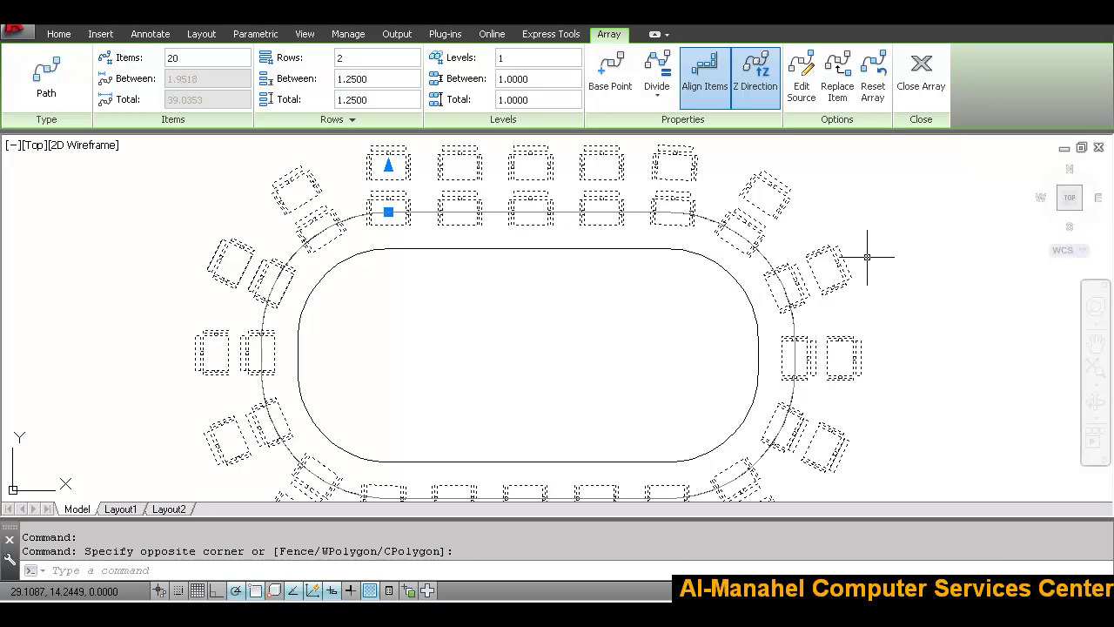
left_click(921, 79)
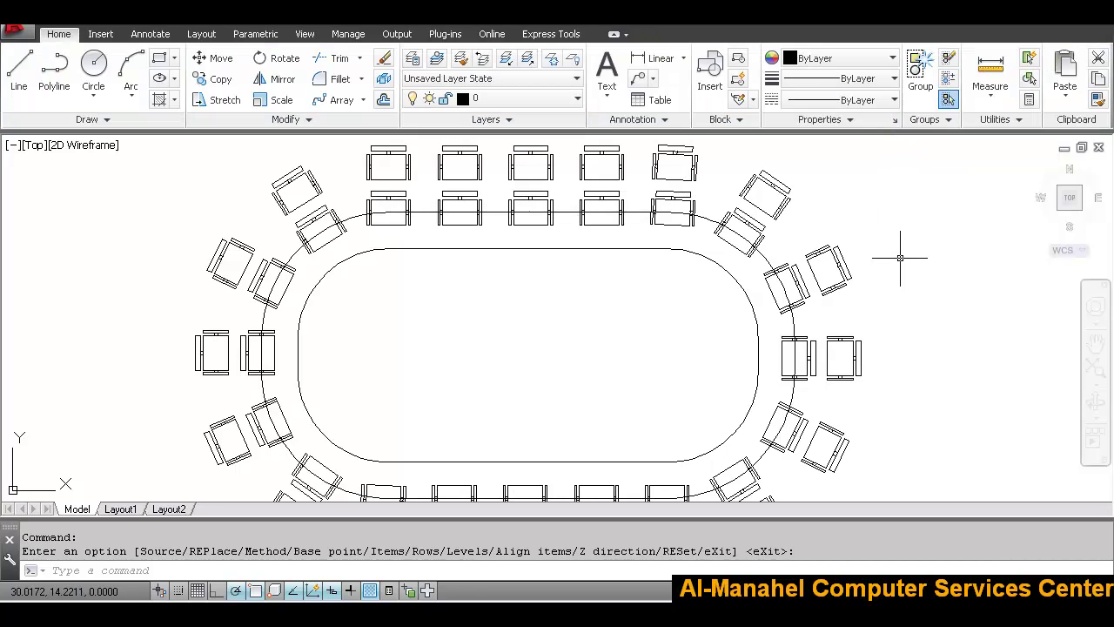
scroll(891, 279, "down", 2)
scroll(895, 294, "up", 2)
scroll(895, 294, "down", 3)
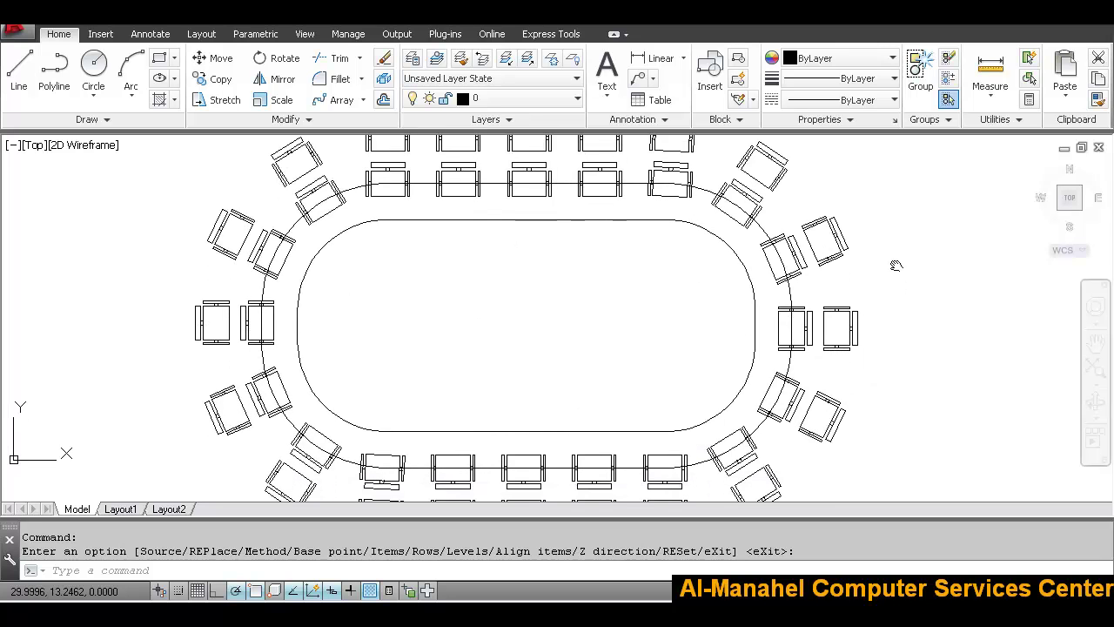
mouse_move(889, 246)
middle_mouse_down()
mouse_move(790, 337)
mouse_move(786, 308)
middle_mouse_up()
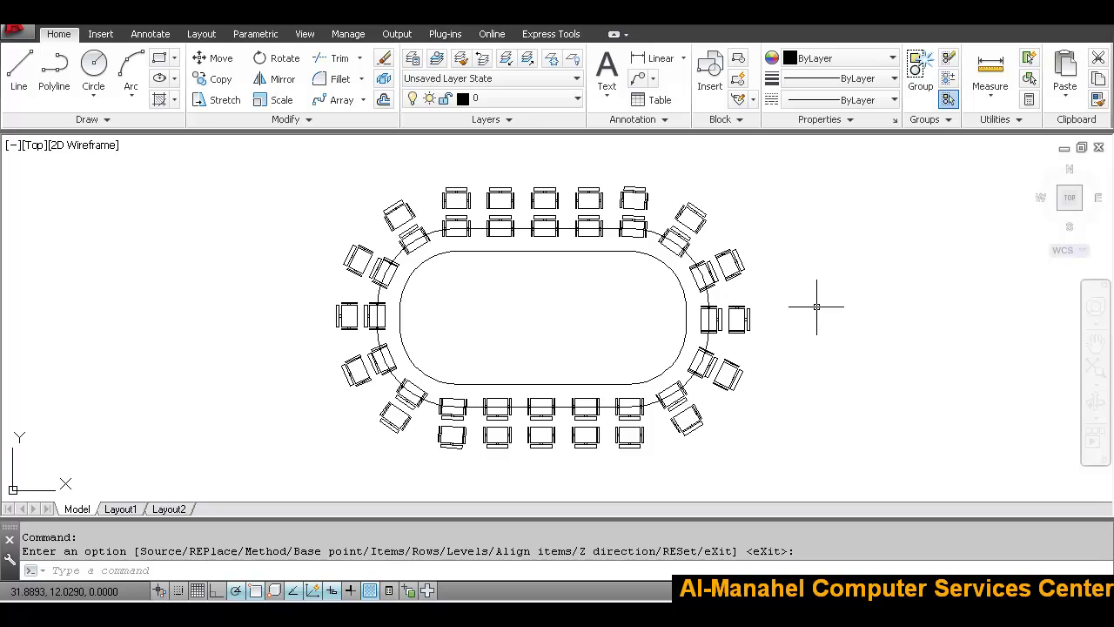